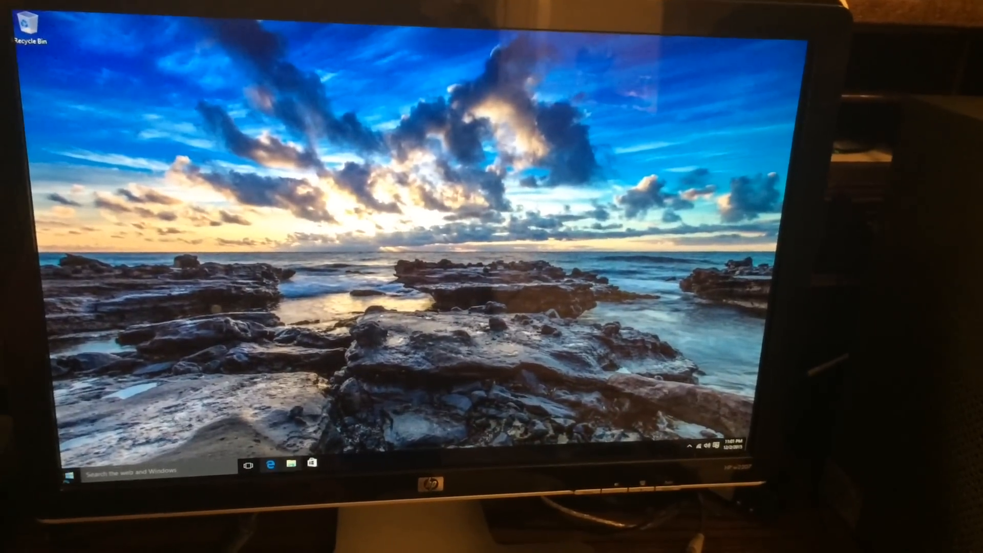
Launch Microsoft Edge from the taskbar and maximize it to show the Welcome page
key("super")
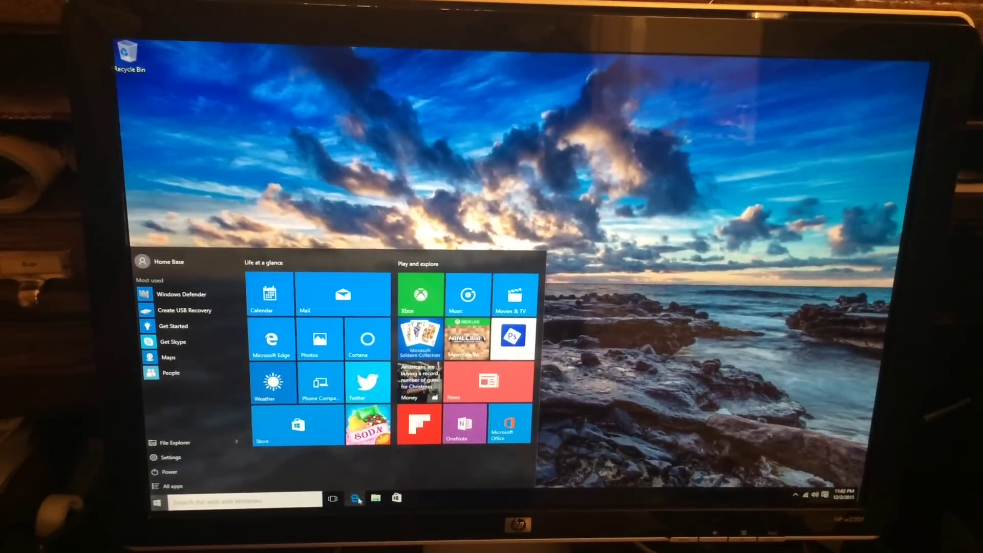
left_click(348, 493)
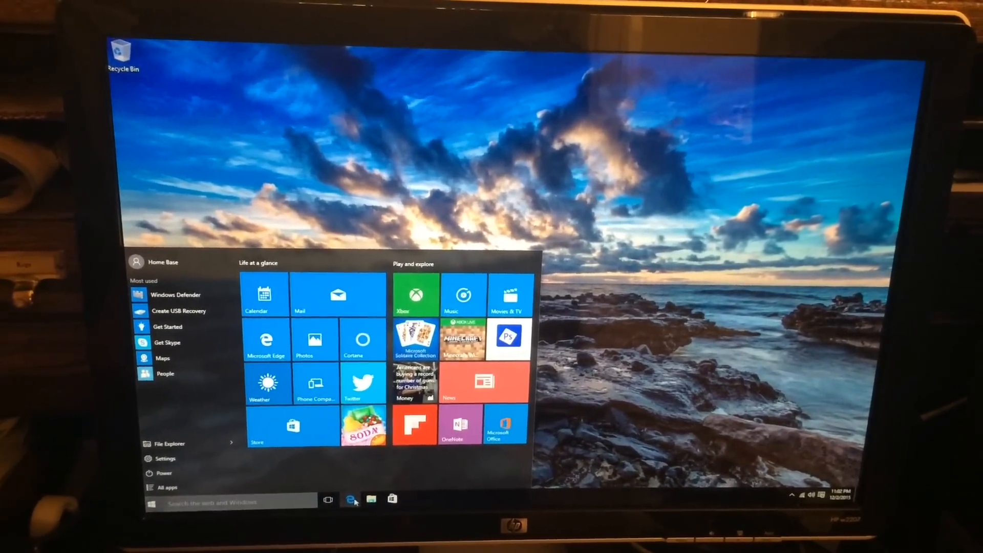
left_click(687, 75)
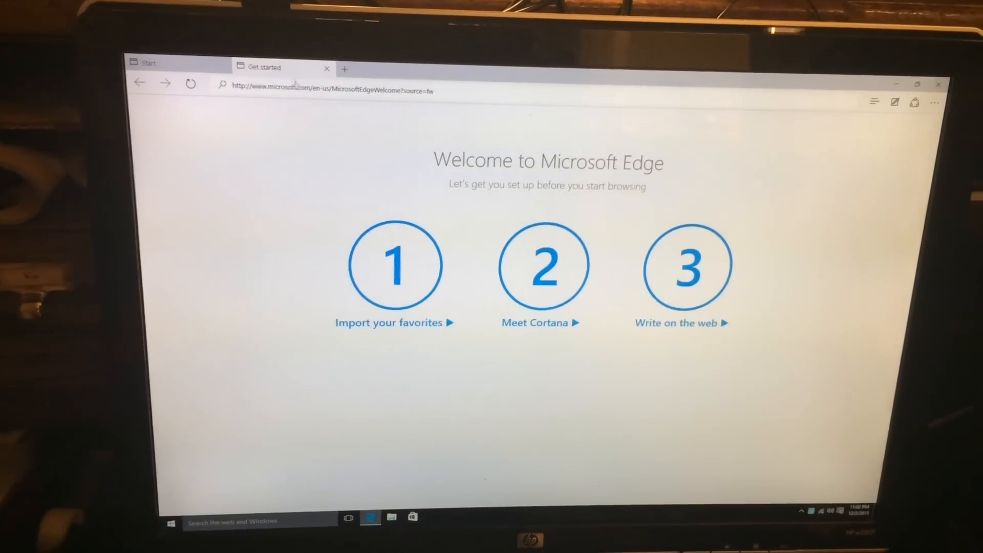
Close the extra new-tab pages and the small extra browser window
left_click(195, 68)
left_click(242, 68)
key("ctrl+n")
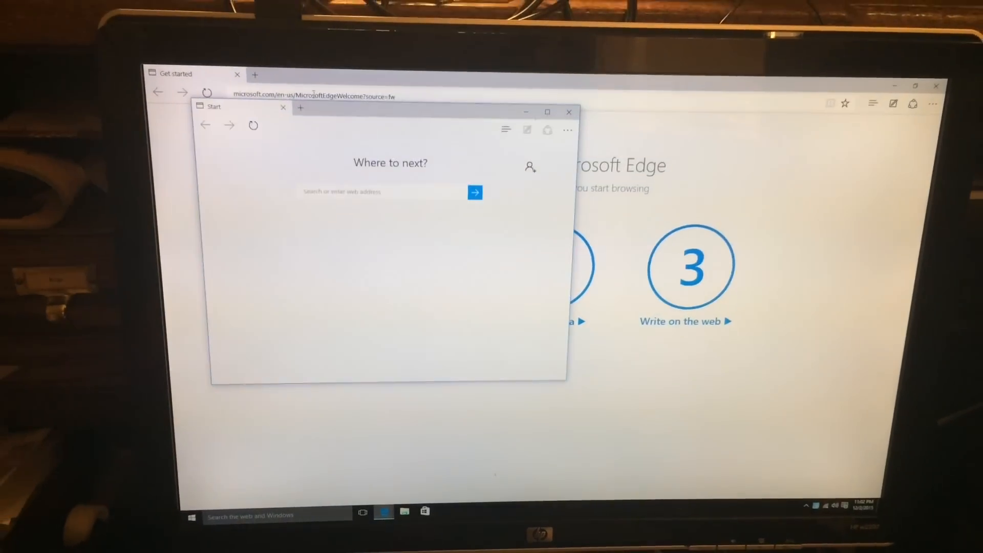
left_click(576, 133)
type("g")
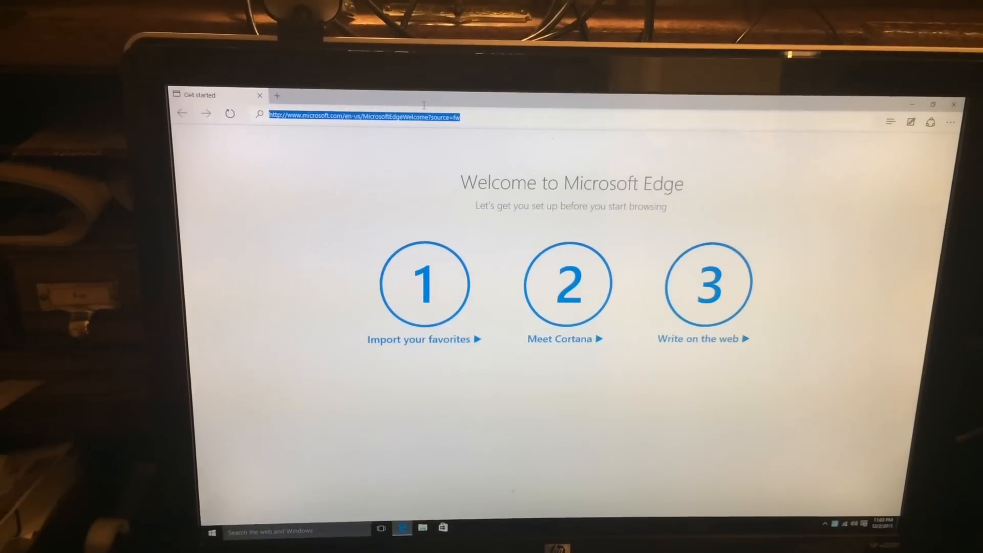
type("oogle.com")
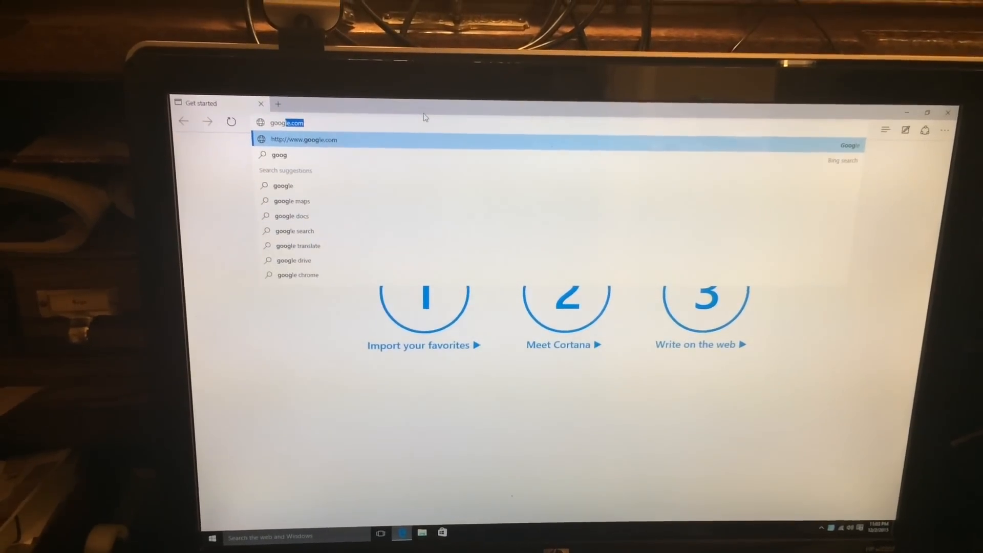
Go to google.com, search for firefox, and open the Download Firefox result from mozilla.org
key("Return")
type("fire")
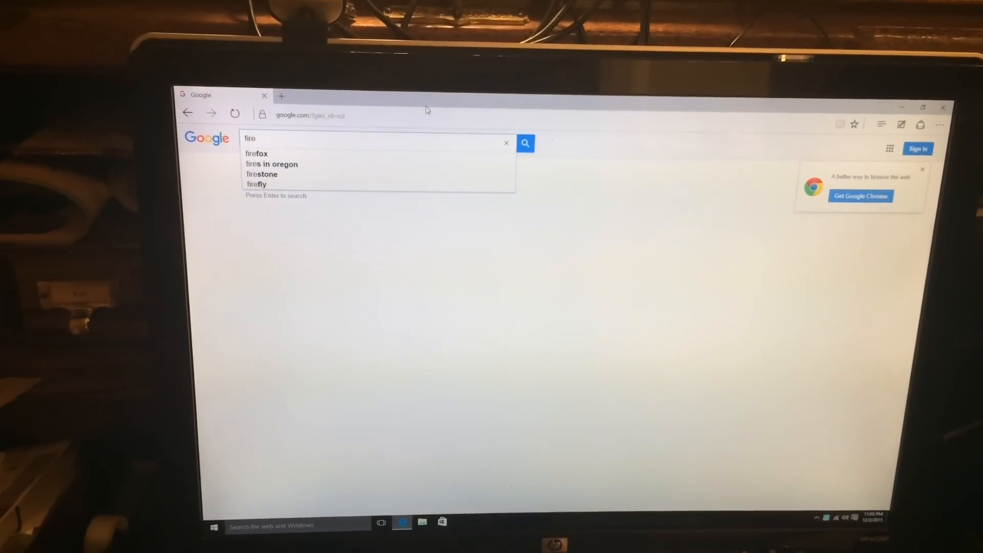
type("fox")
key("Return")
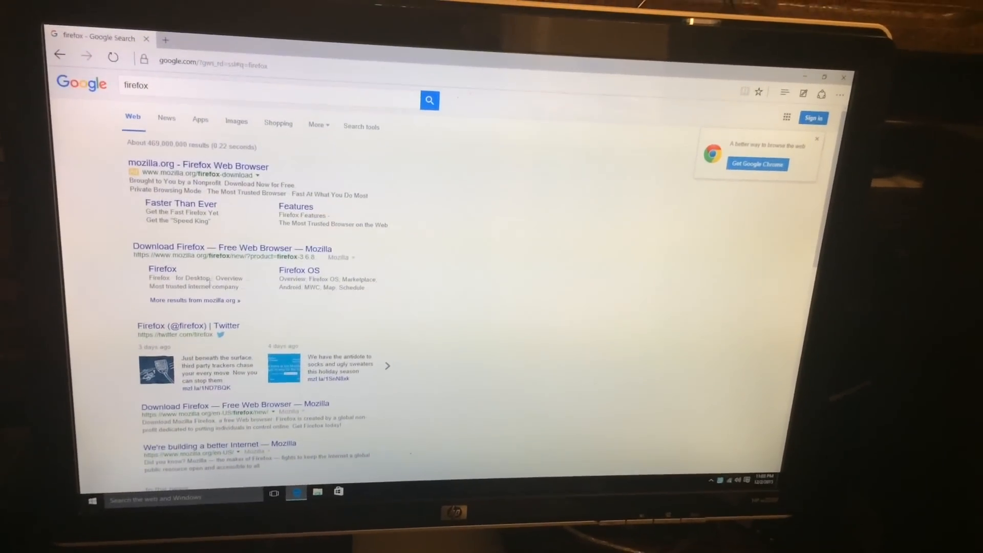
left_click(189, 256)
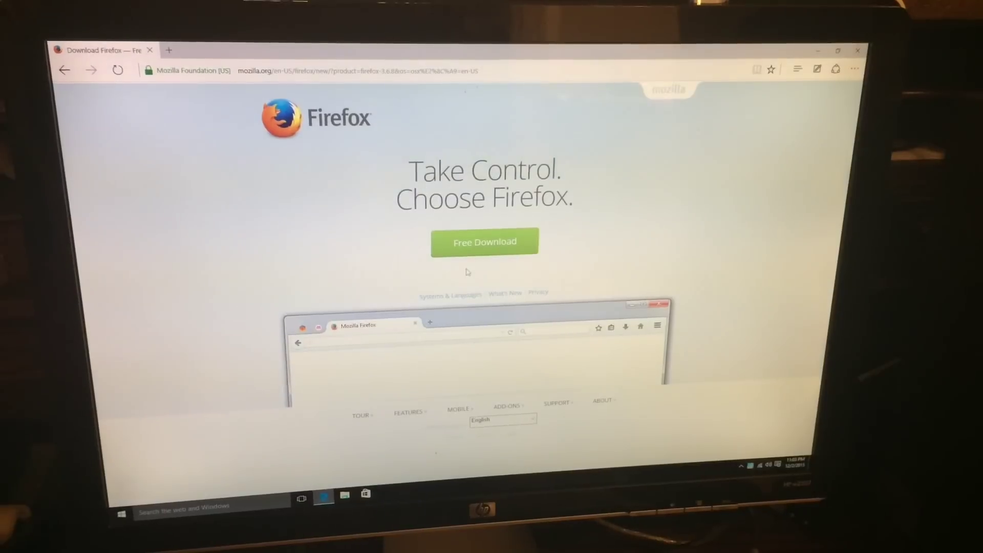
Download and run the Firefox installer, allowing it through the User Account Control prompt
left_click(484, 241)
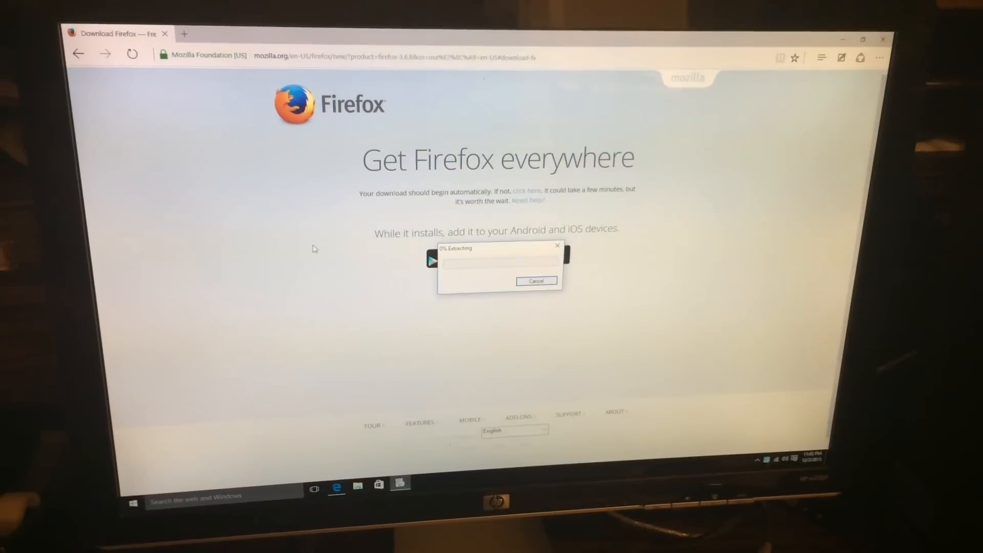
left_click(530, 286)
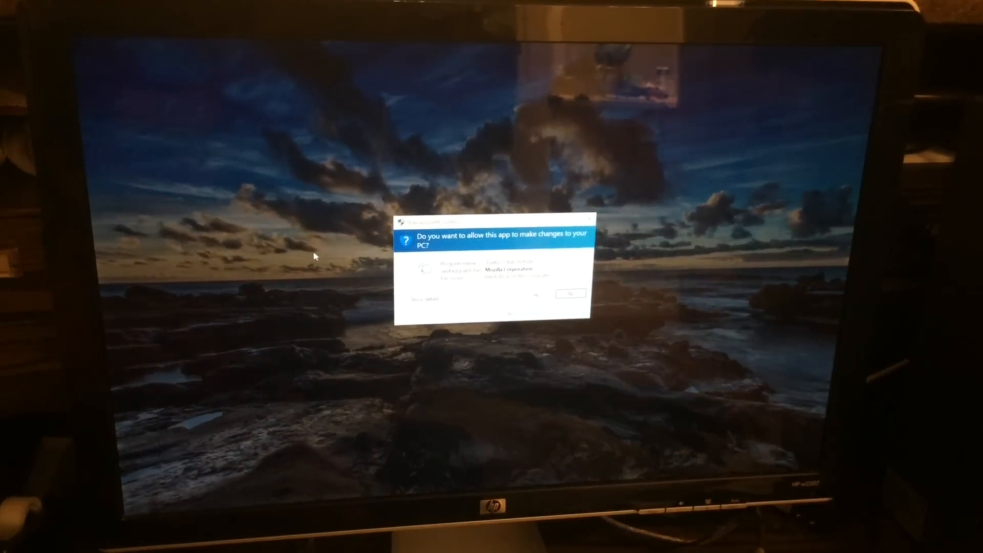
left_click(538, 294)
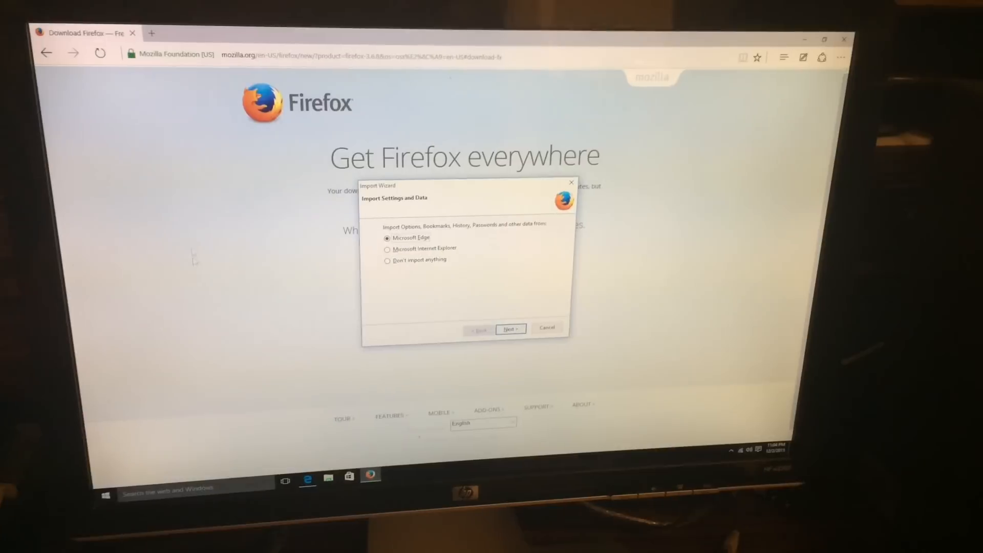
Choose Don't import anything and close the Default apps Settings window
left_click(385, 261)
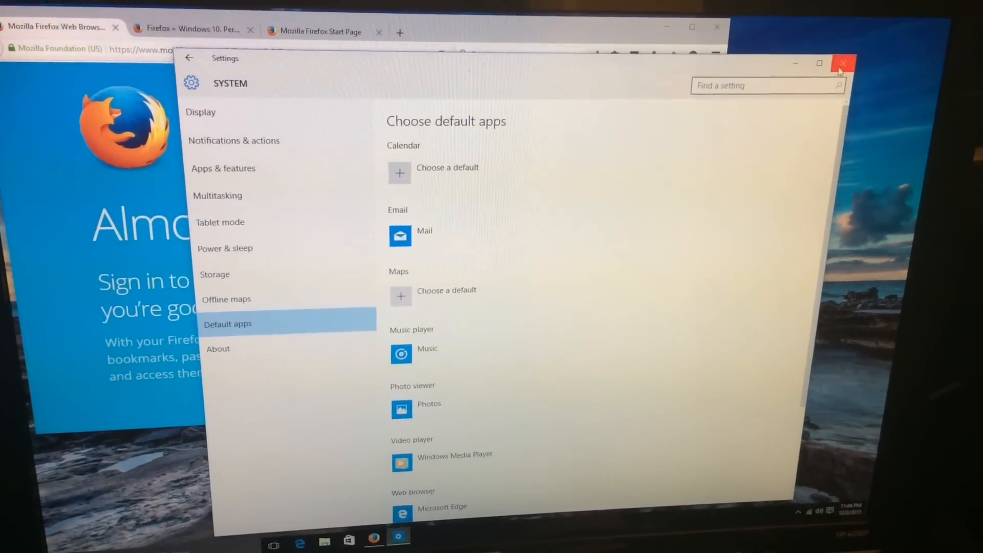
left_click(858, 76)
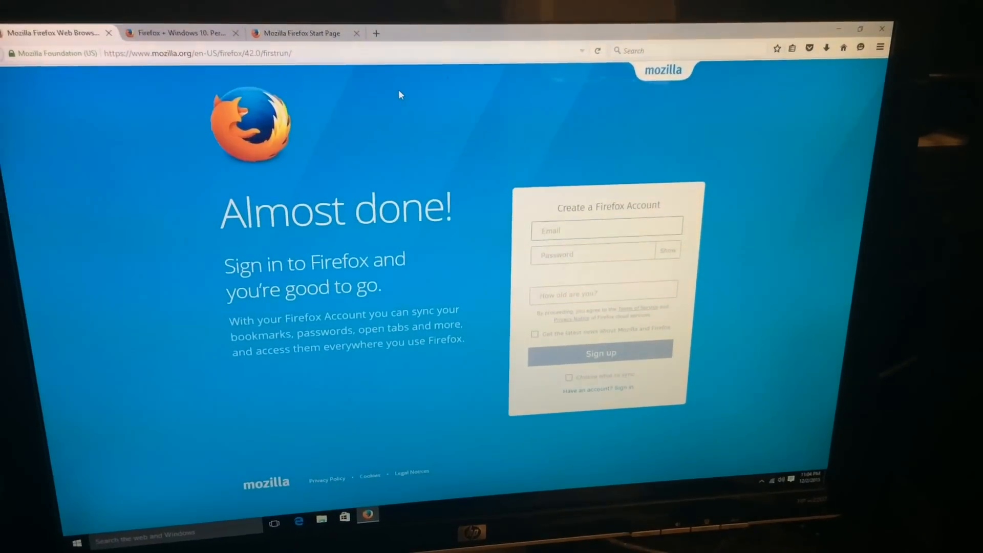
Look through the Firefox + Windows 10 and Start Page tabs, then close Firefox
left_click(180, 33)
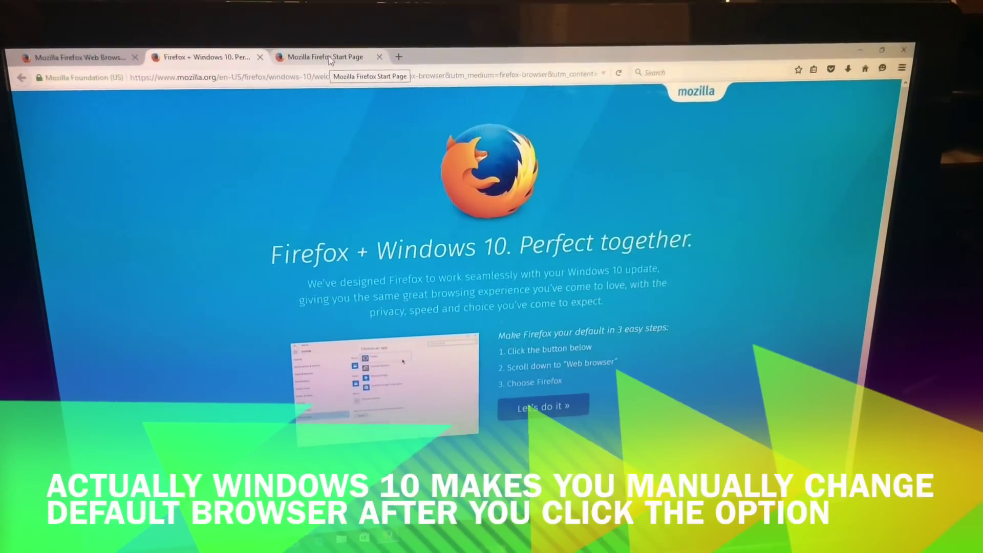
left_click(334, 51)
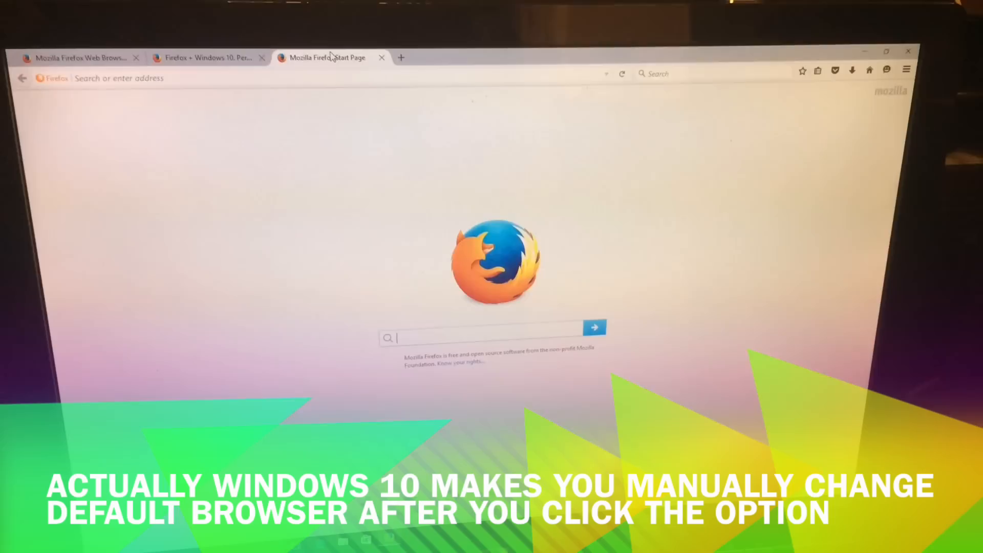
left_click(239, 51)
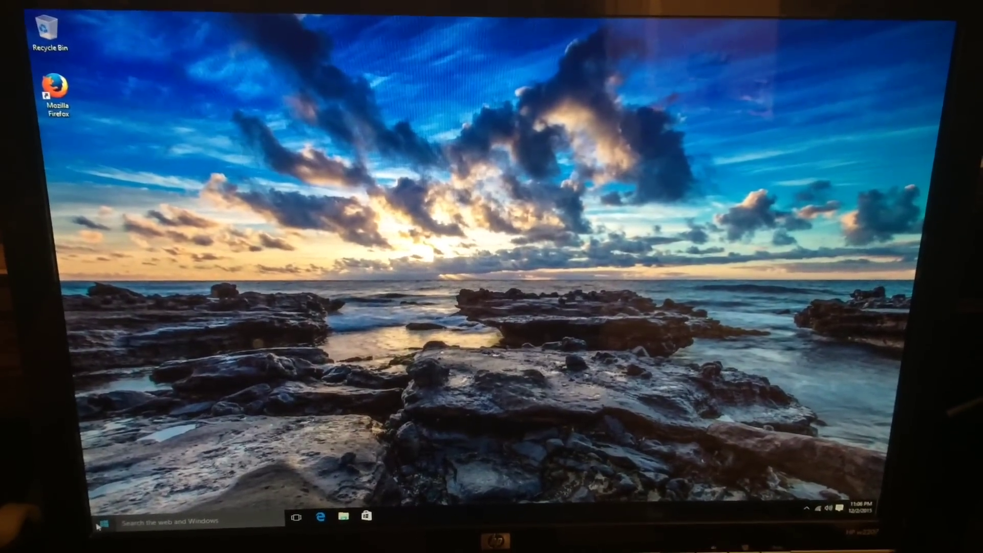
Open File Explorer at Quick access from Start, then bring up the Start menu again
left_click(99, 525)
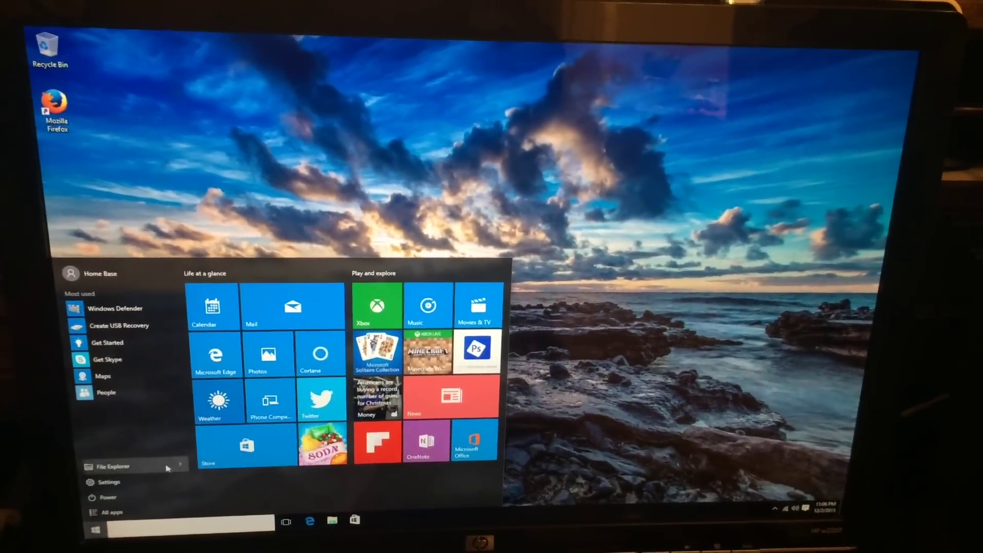
left_click(123, 439)
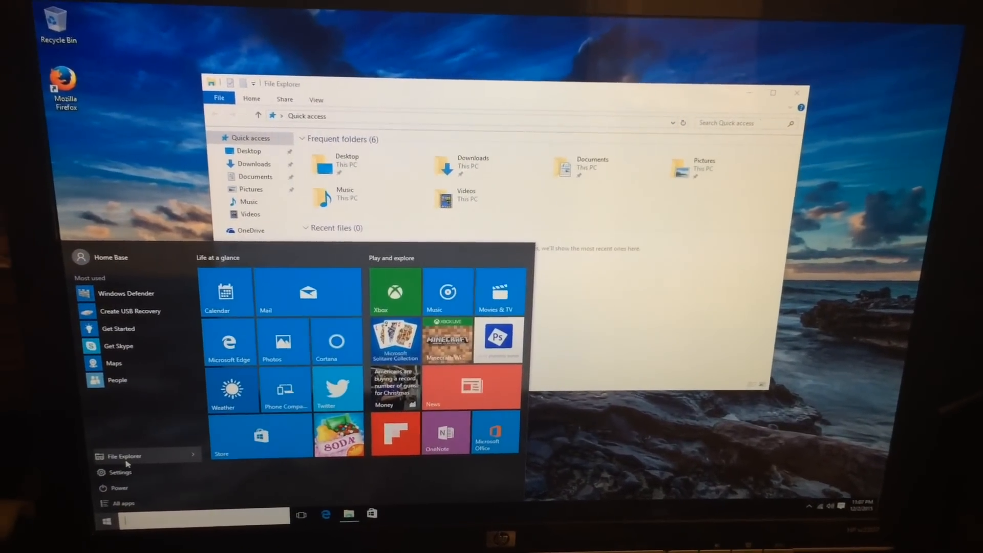
left_click(125, 453)
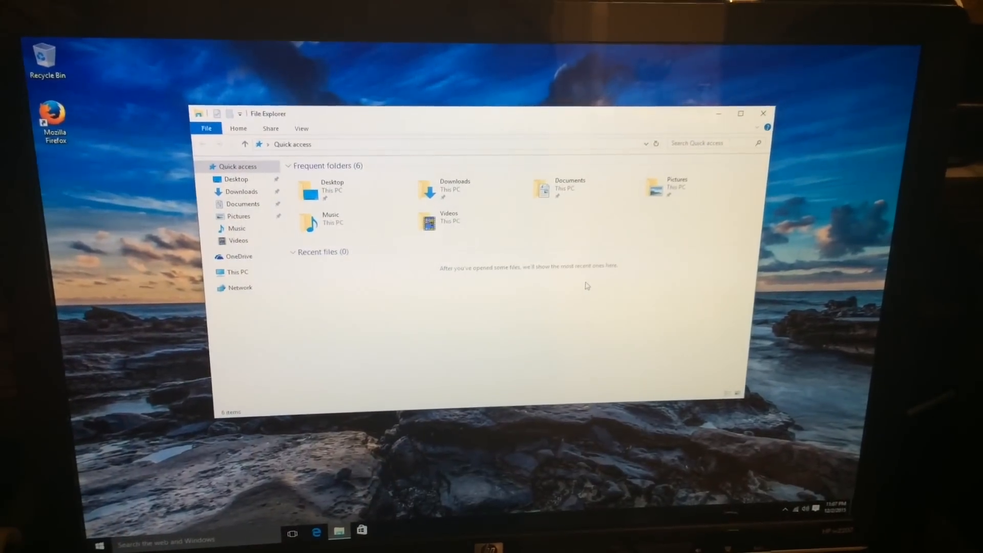
key("super")
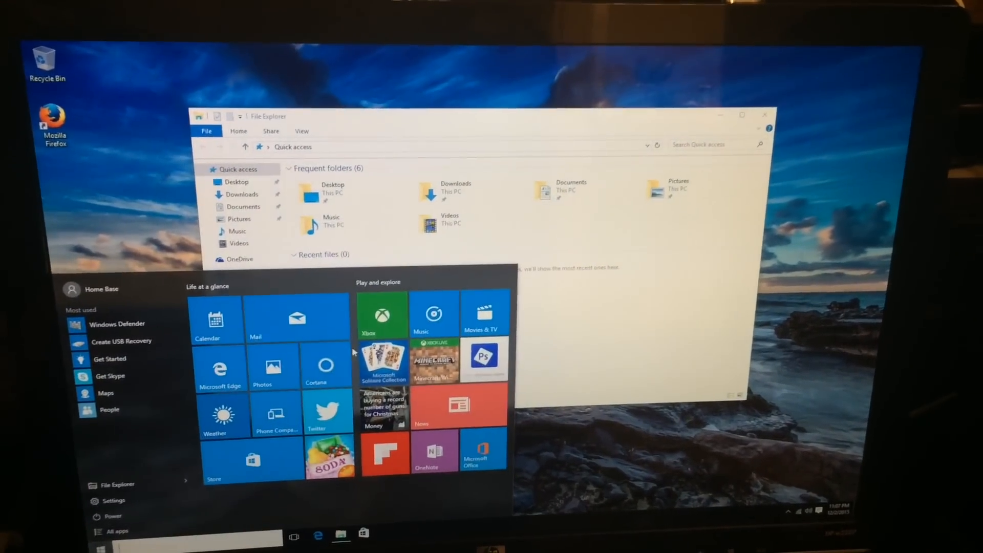